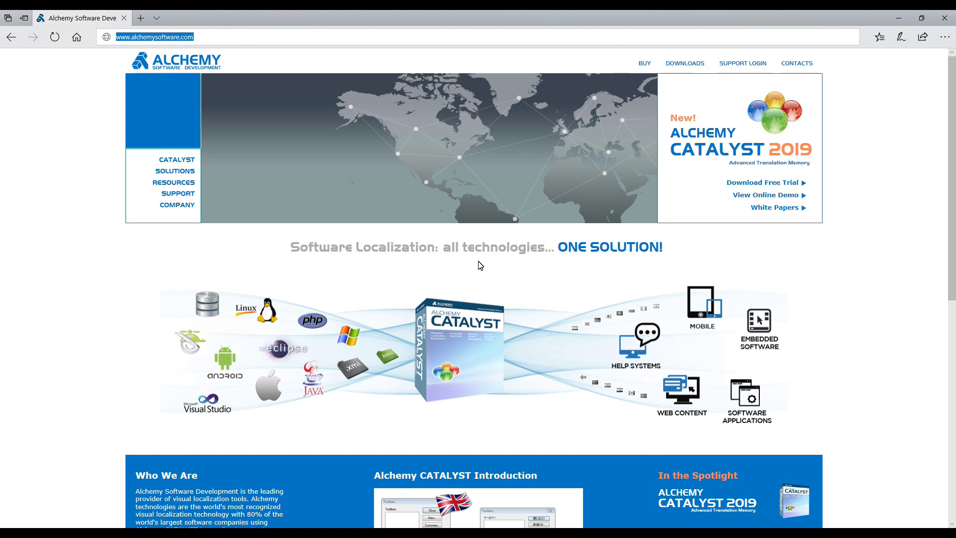
left_click(212, 36)
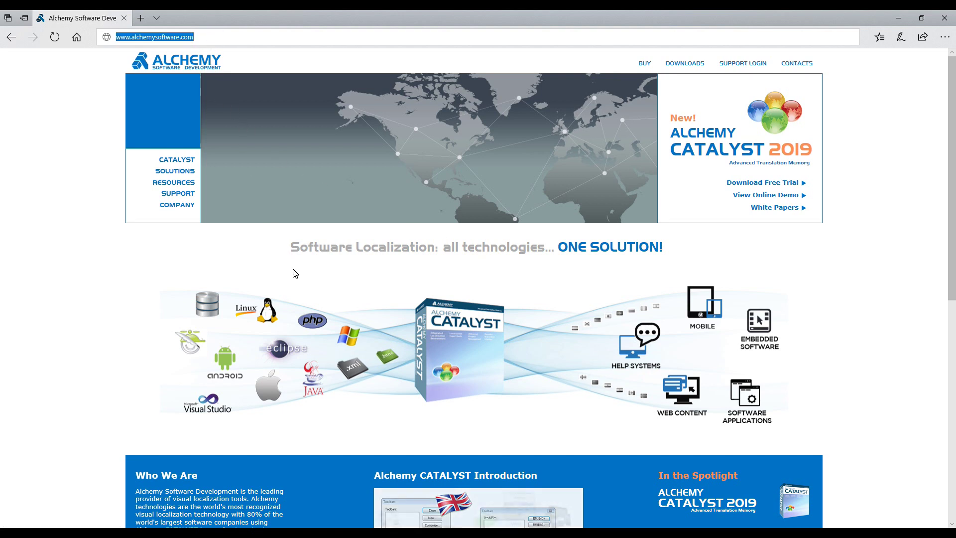
scroll(305, 287, "down", 5)
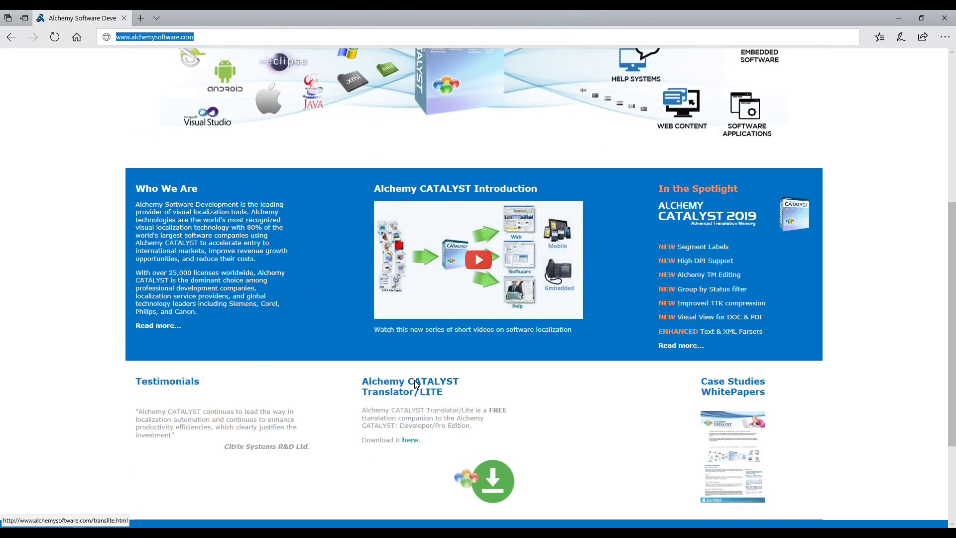
- Open the Translator/LITE page, request the Product Download and supply an email address
left_click(416, 384)
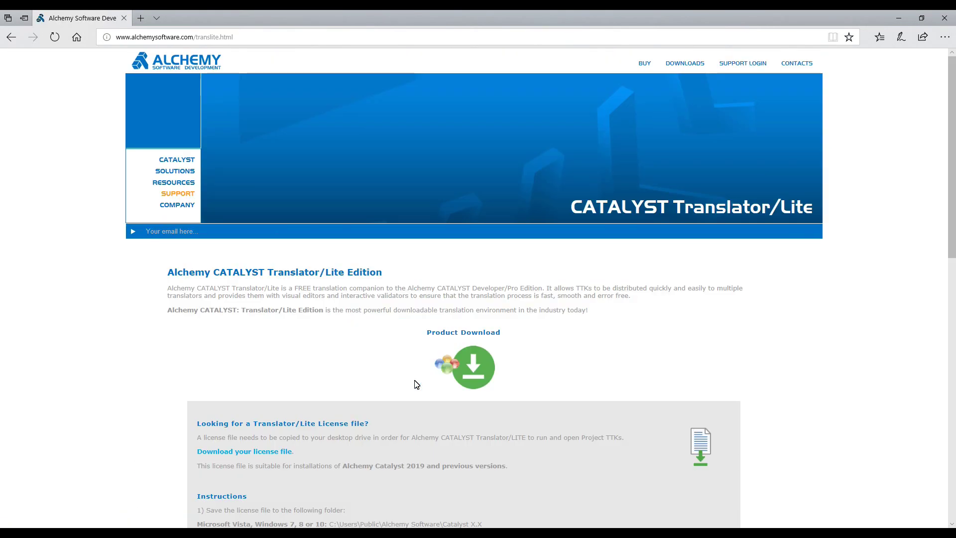
left_click(478, 333)
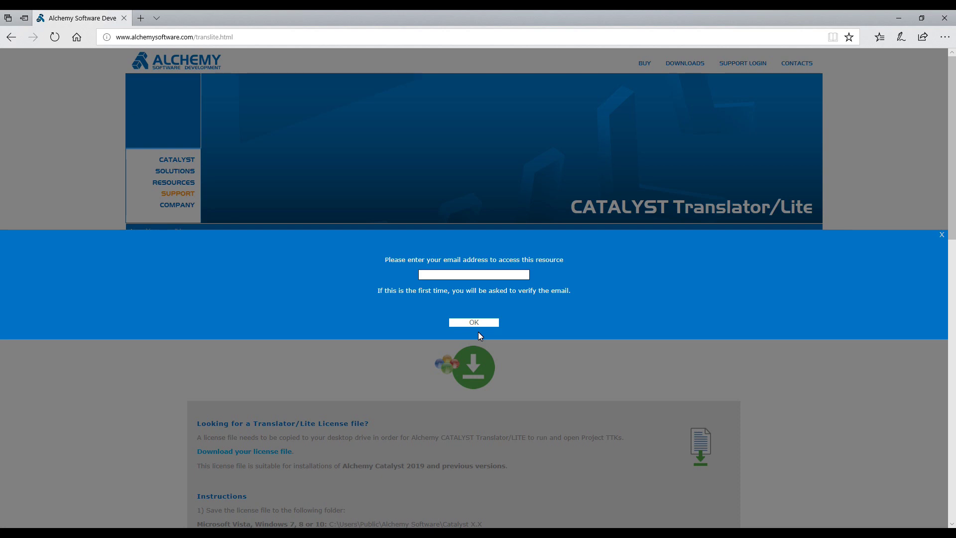
type("pauladfa")
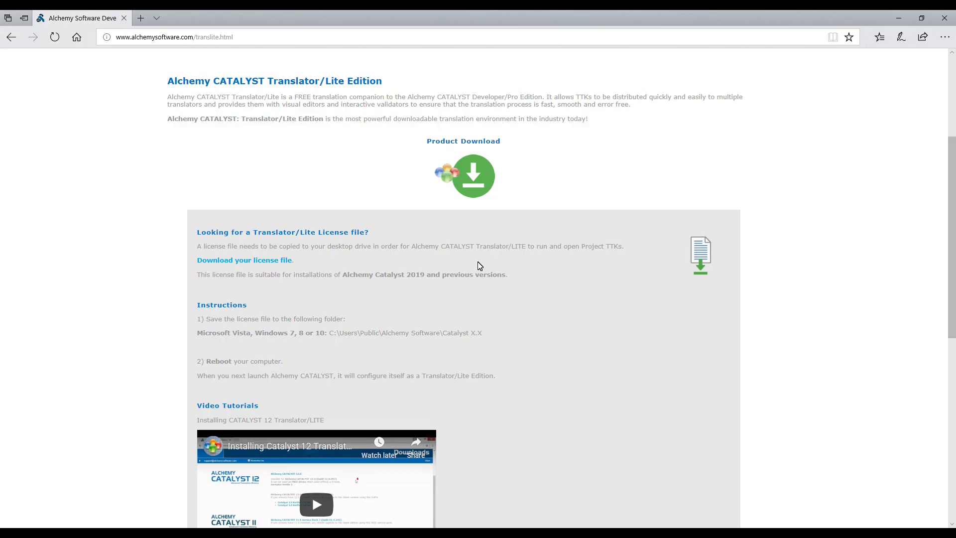
- Download, save and run the 'Alchemy CATALYST 2019: Translator/Lite - 64bit' installer
left_click(475, 141)
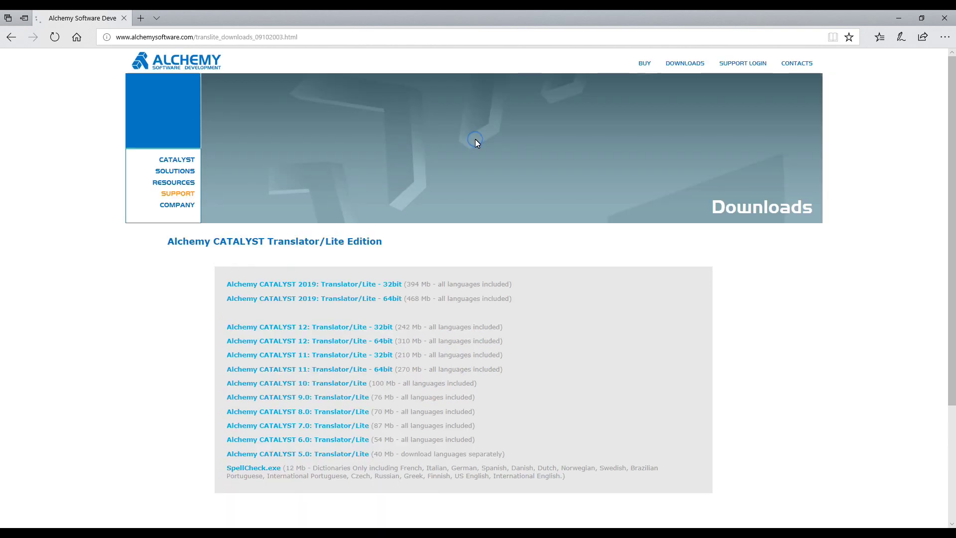
left_click(371, 300)
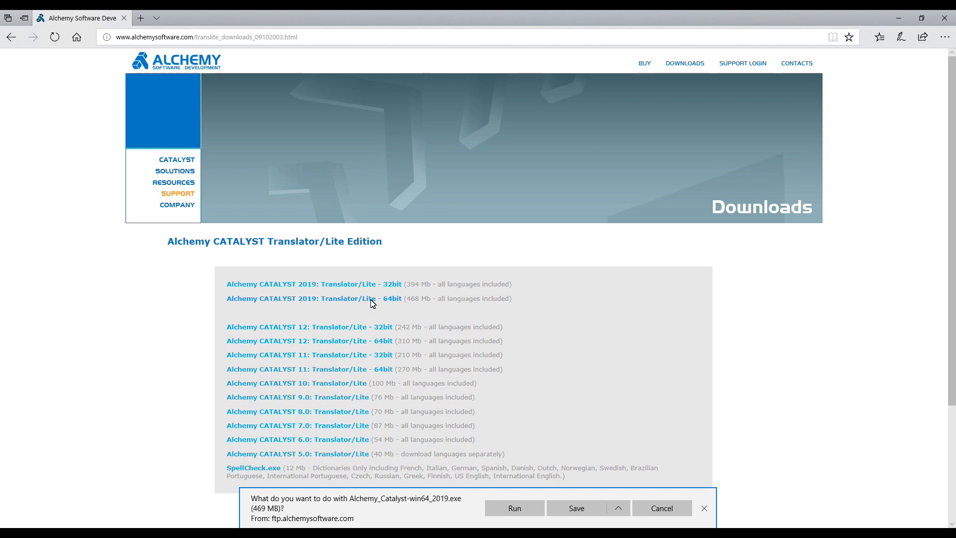
left_click(575, 513)
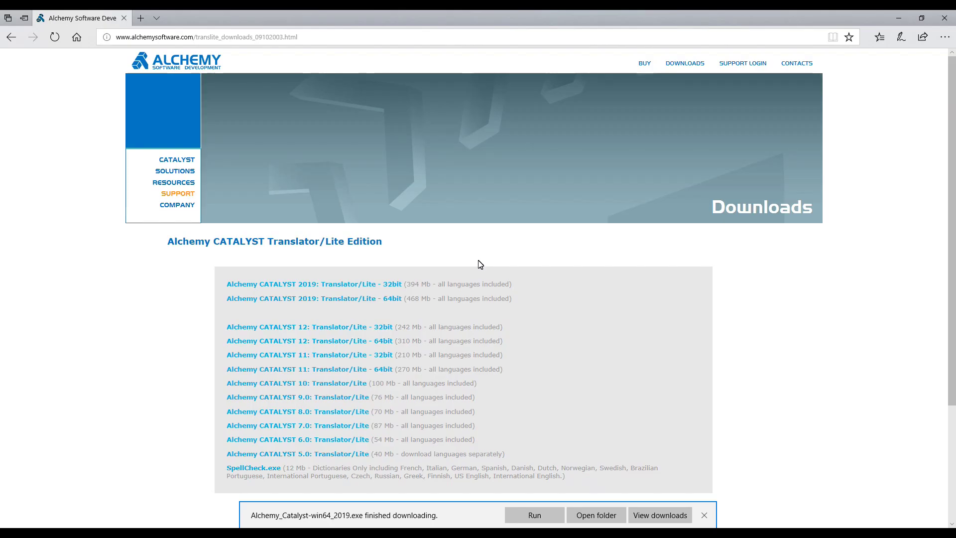
left_click(542, 518)
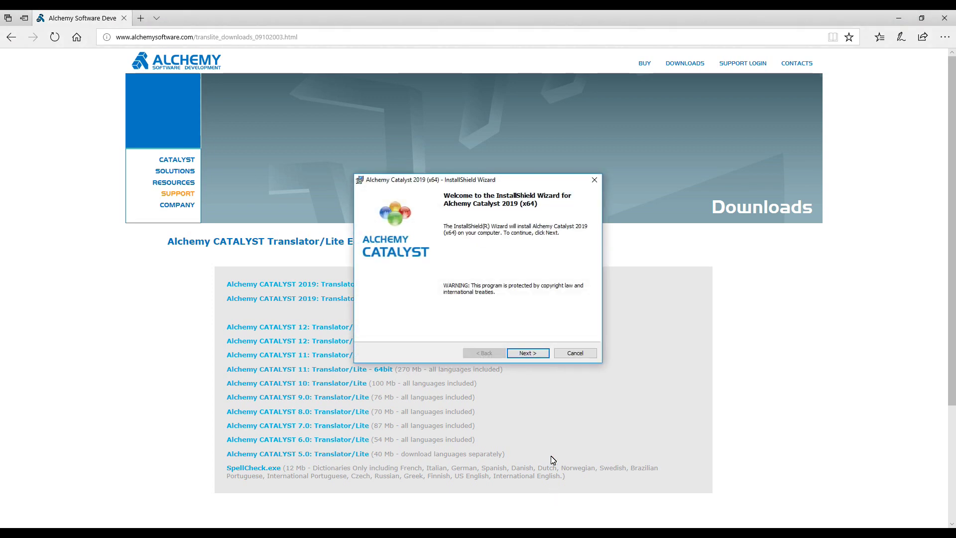
- Accept the license, keep the default install folder and dictionaries, install Catalyst 2019 and finish
left_click(530, 354)
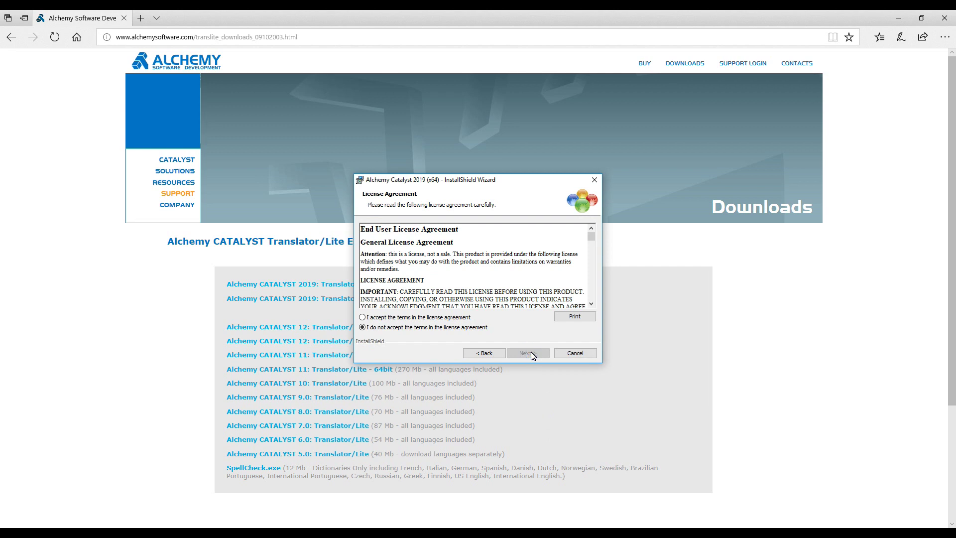
left_click_drag(591, 239, 592, 302)
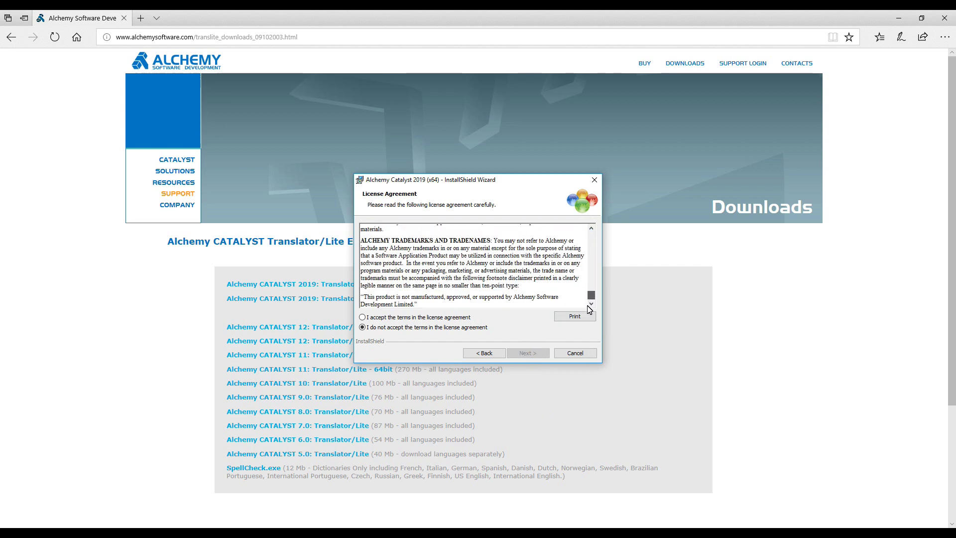
left_click(464, 318)
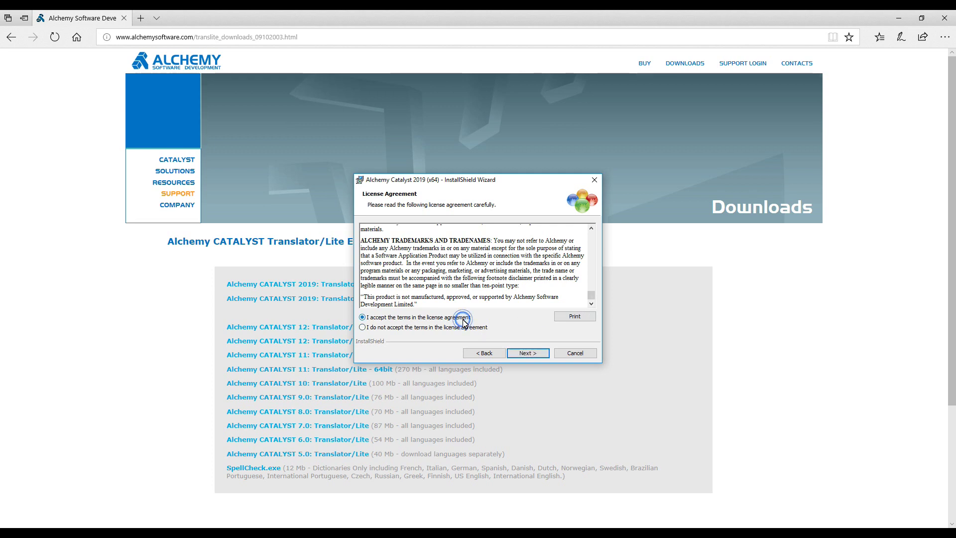
left_click(528, 353)
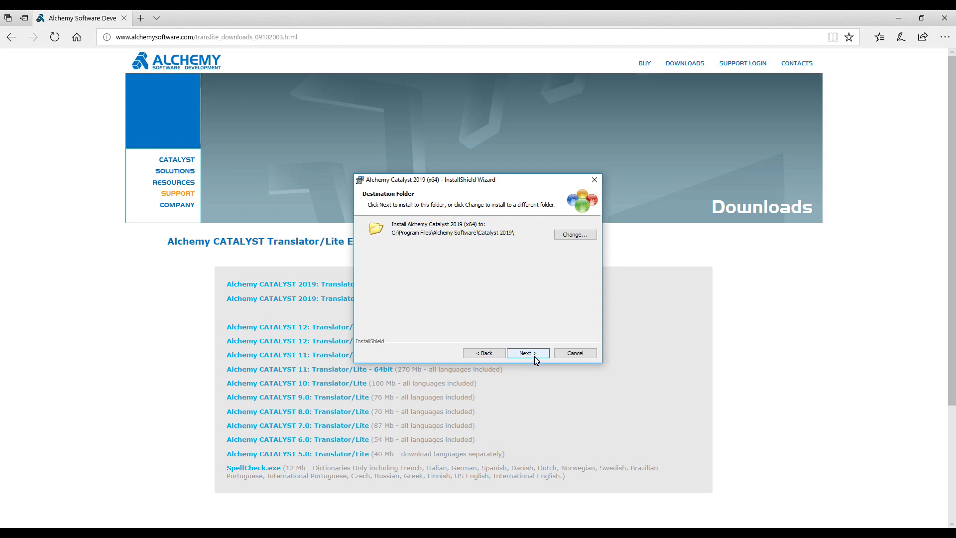
left_click(529, 353)
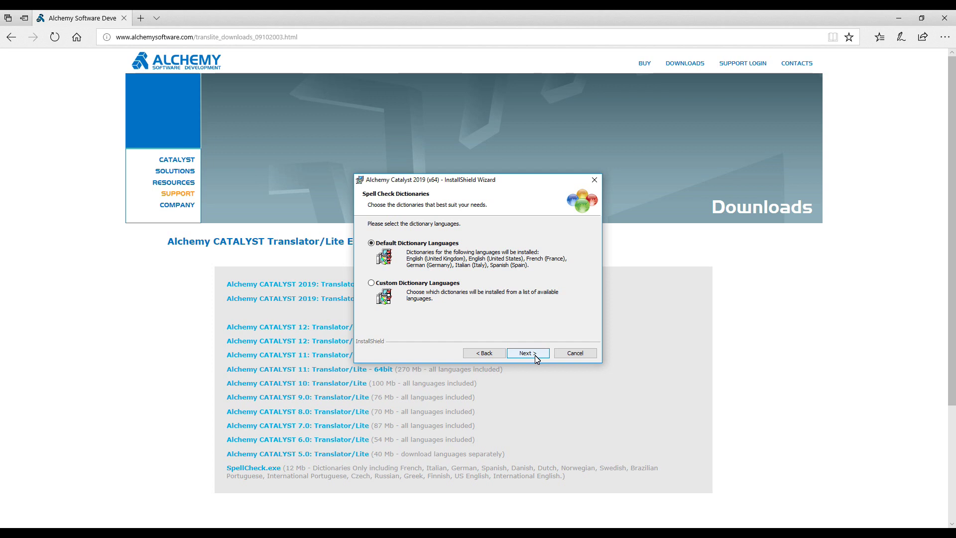
left_click(529, 353)
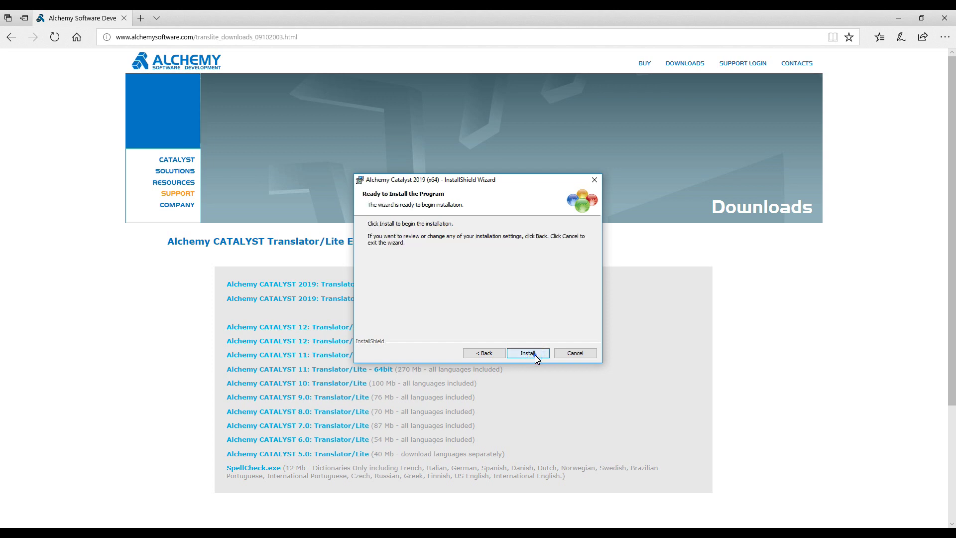
left_click(535, 357)
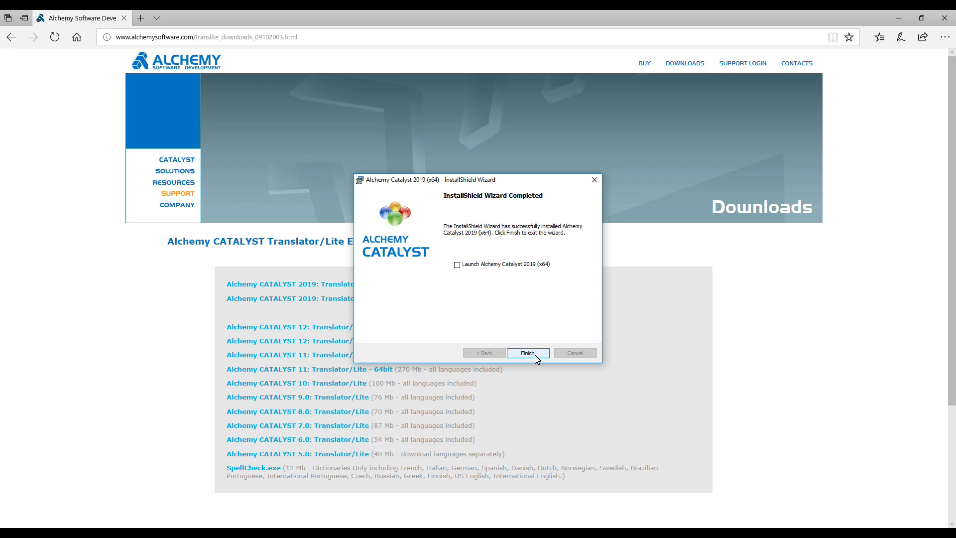
left_click(528, 353)
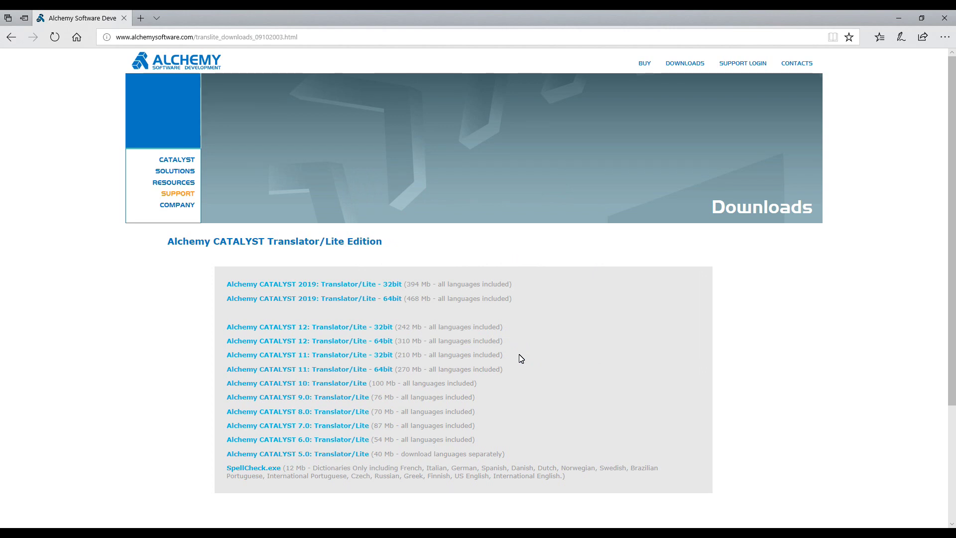
- Return to the Translator/LITE page via the home page and download the TranslatorLite.lic license file
left_click(174, 68)
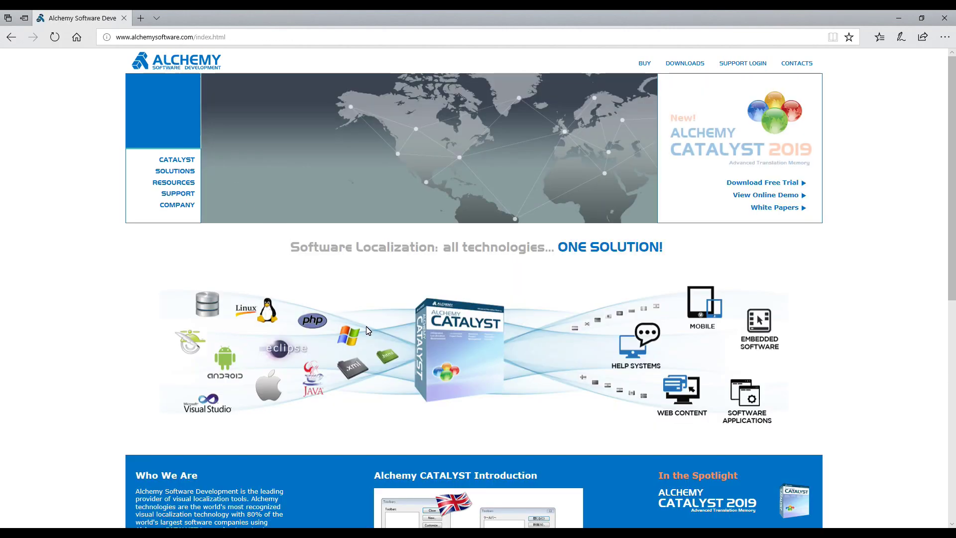
scroll(371, 335, "down", 2)
scroll(371, 335, "down", 4)
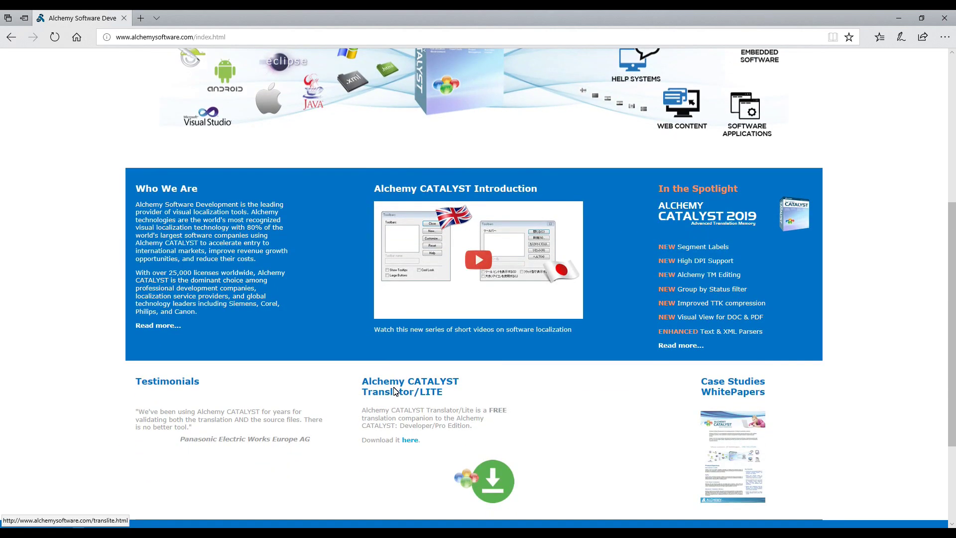
left_click(394, 391)
scroll(395, 391, "down", 3)
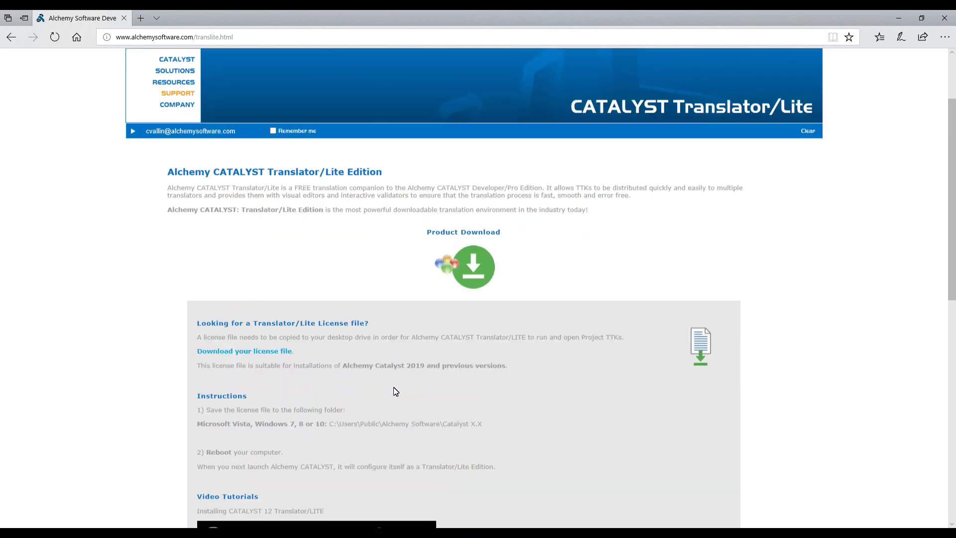
scroll(395, 391, "down", 2)
scroll(395, 391, "up", 2)
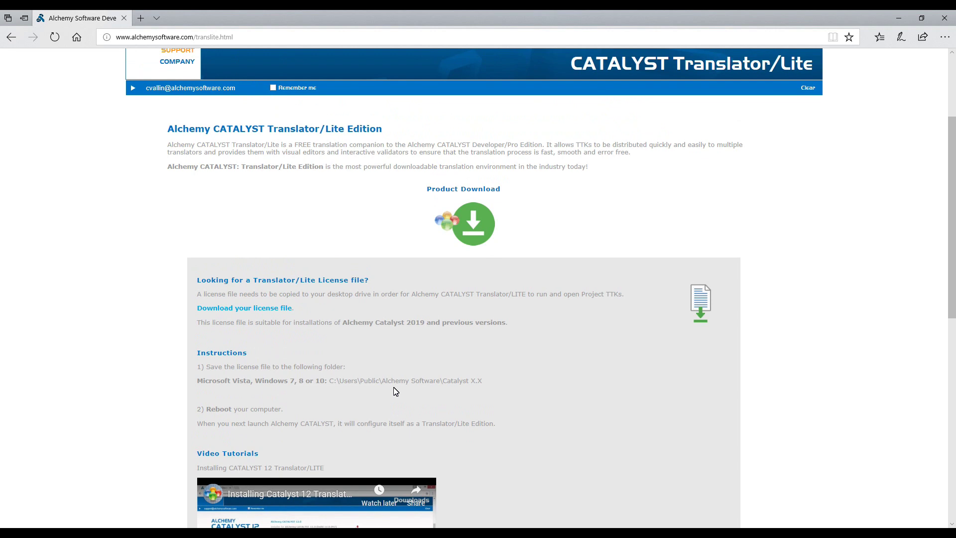
left_click(284, 308)
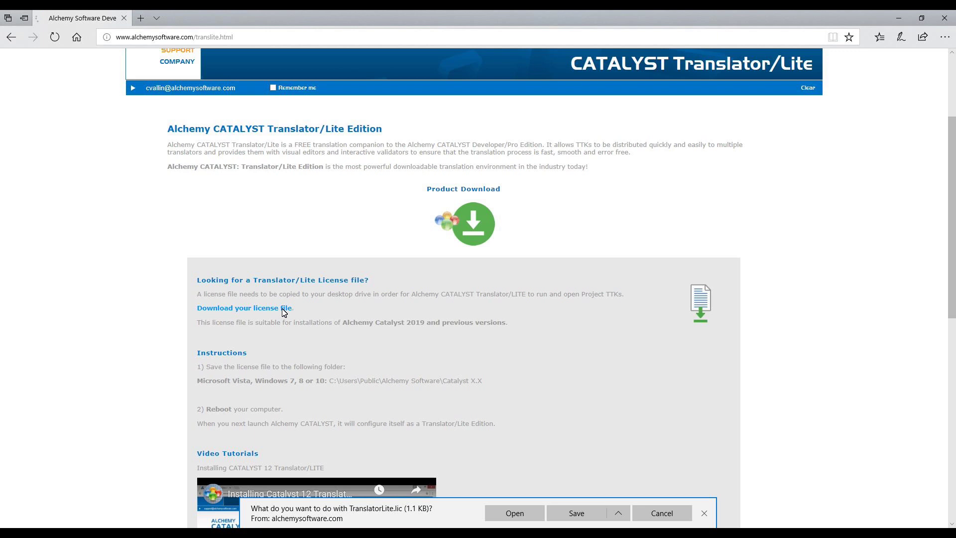
- Save TranslatorLite.lic into C:\Users\Public\Alchemy Software\Catalyst 2019 using Save as
left_click(623, 519)
left_click(578, 499)
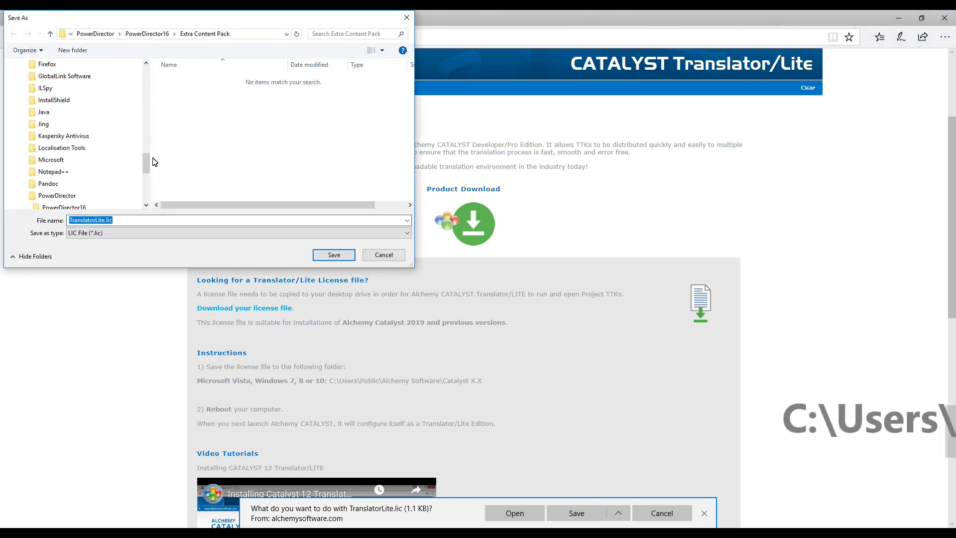
left_click_drag(146, 161, 149, 104)
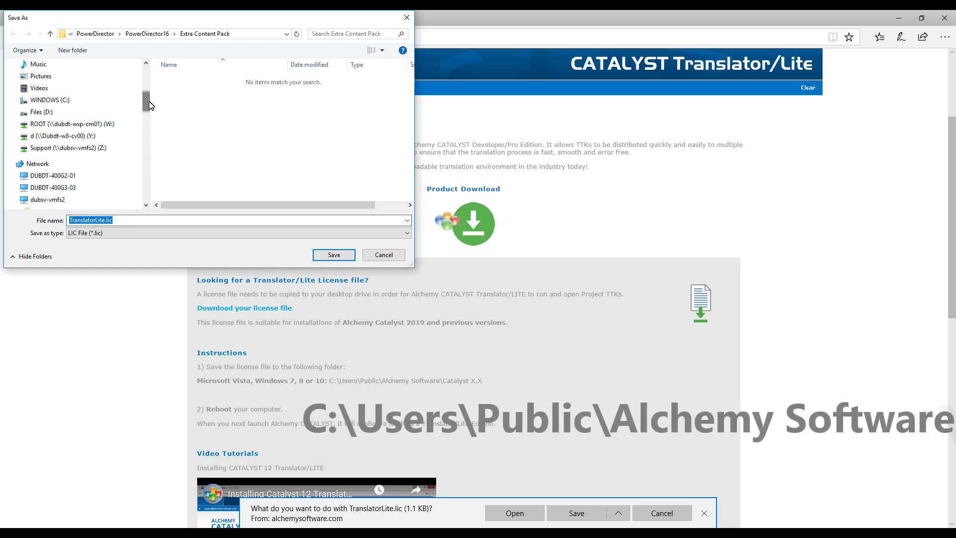
left_click(54, 99)
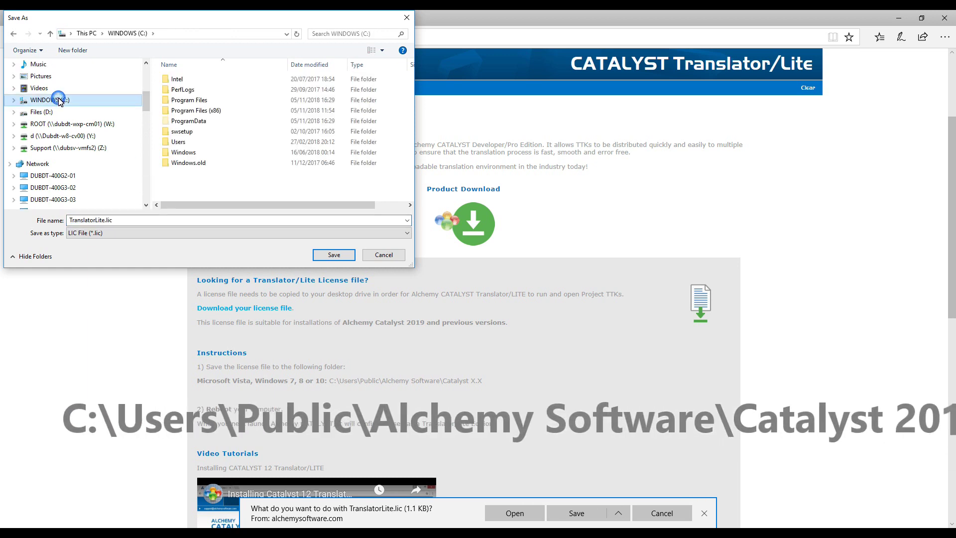
double_click(188, 145)
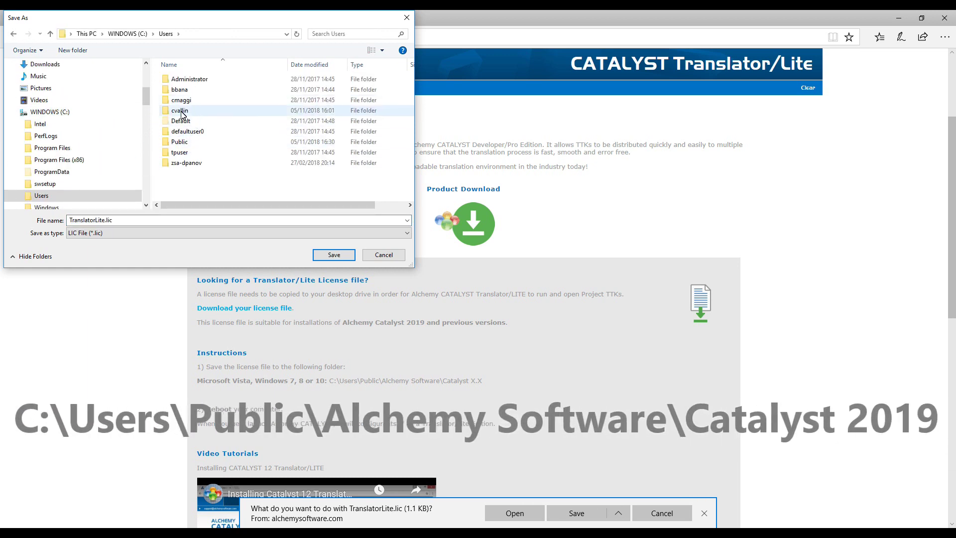
double_click(183, 144)
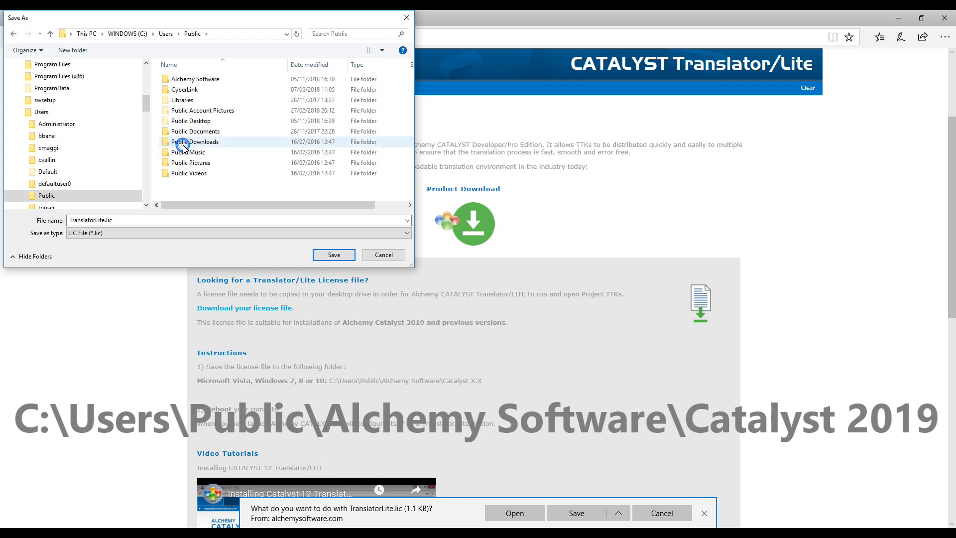
double_click(199, 80)
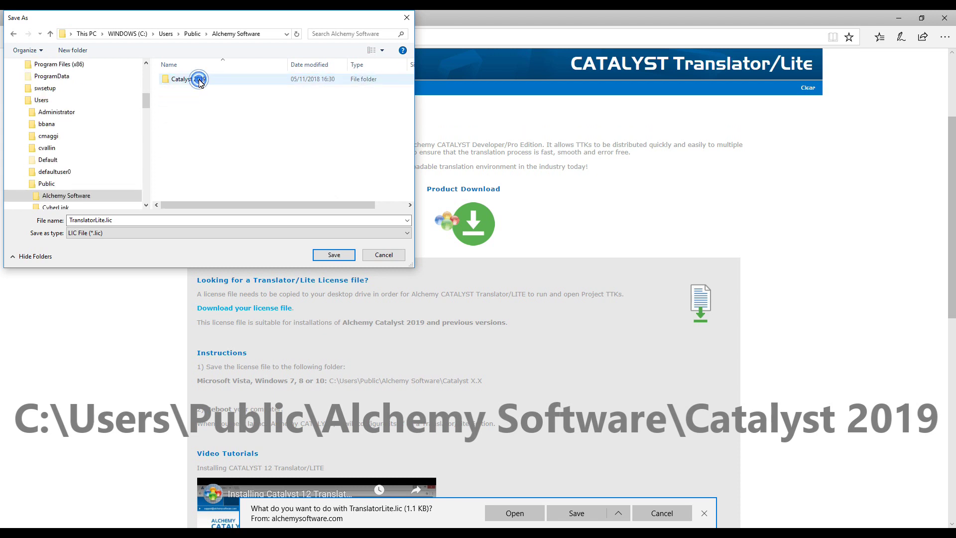
double_click(199, 79)
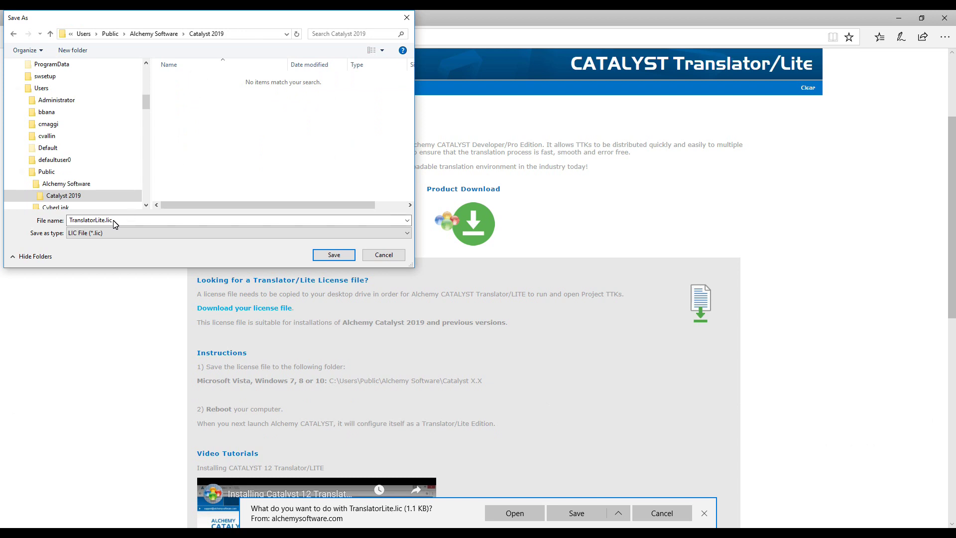
left_click(328, 259)
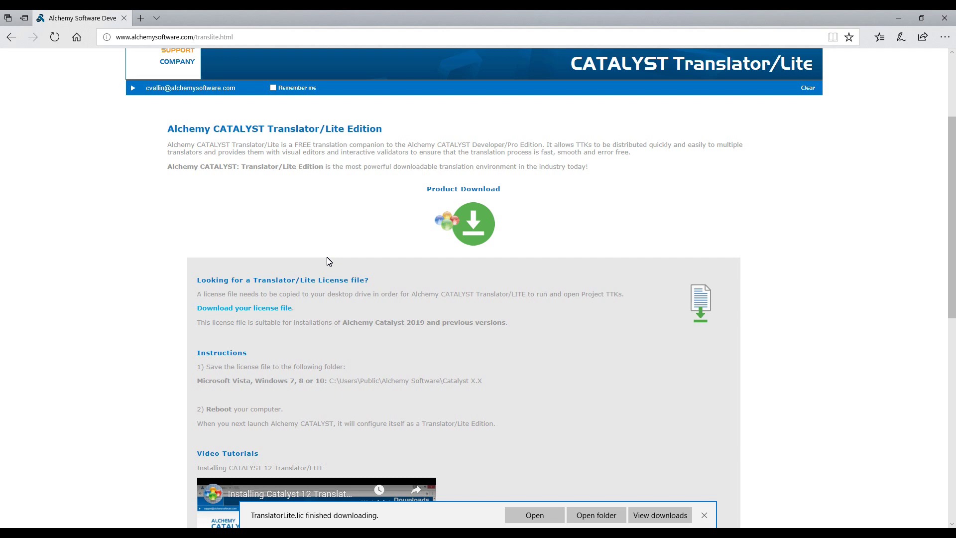
- Launch Alchemy Catalyst 2019 (x64) from its program group in the Start menu
left_click(10, 533)
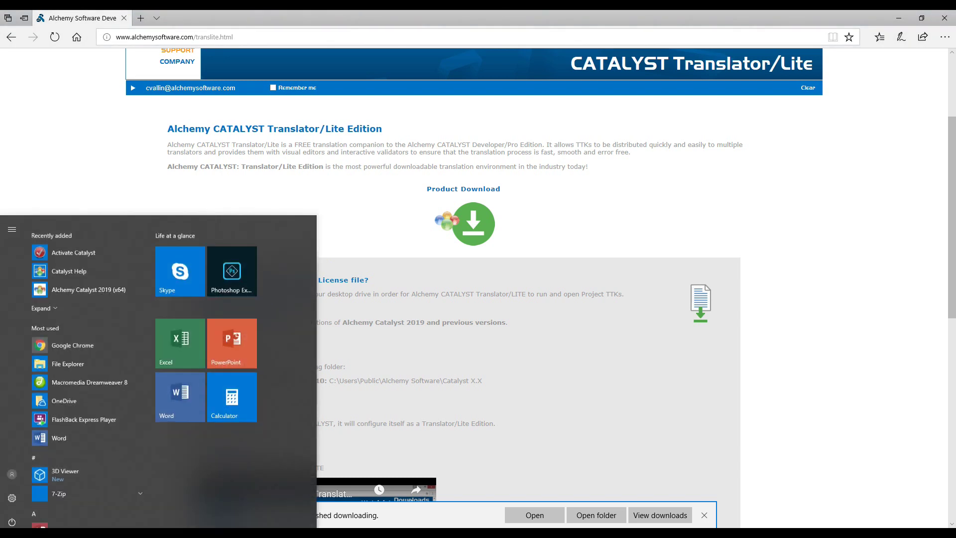
scroll(91, 352, "down", 3)
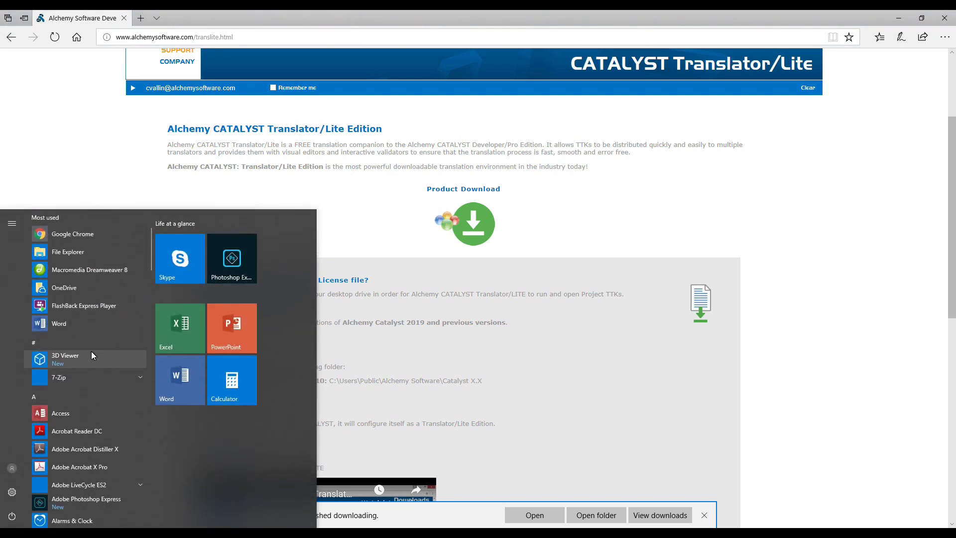
scroll(92, 354, "down", 3)
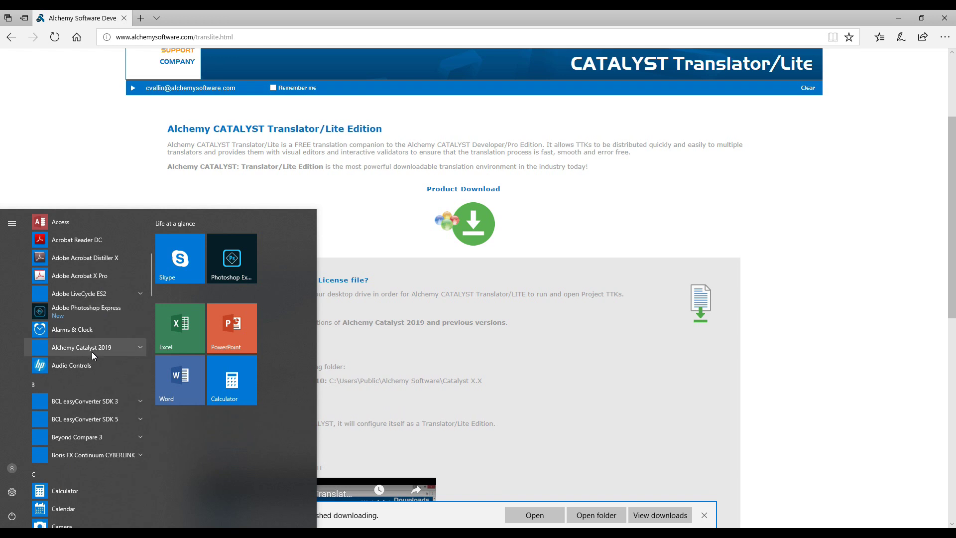
left_click(92, 352)
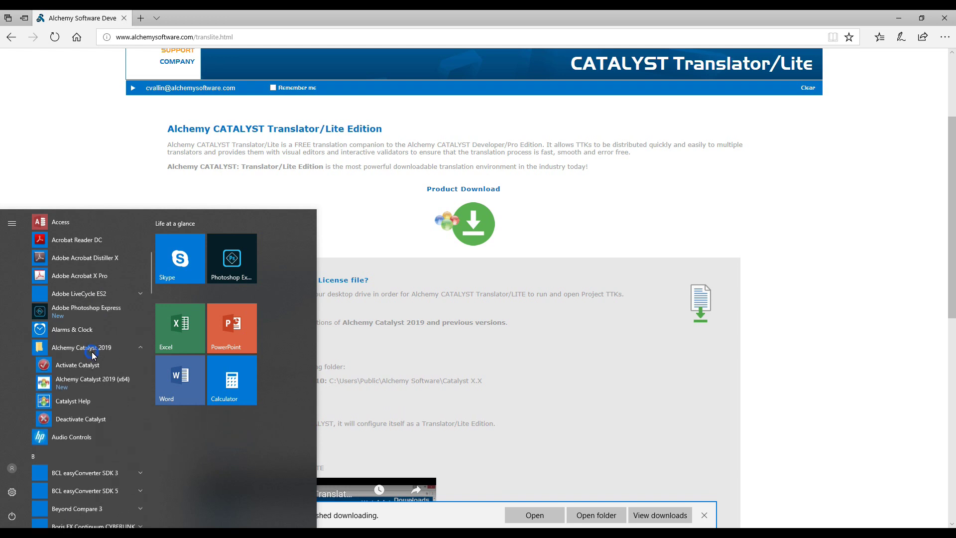
left_click(92, 383)
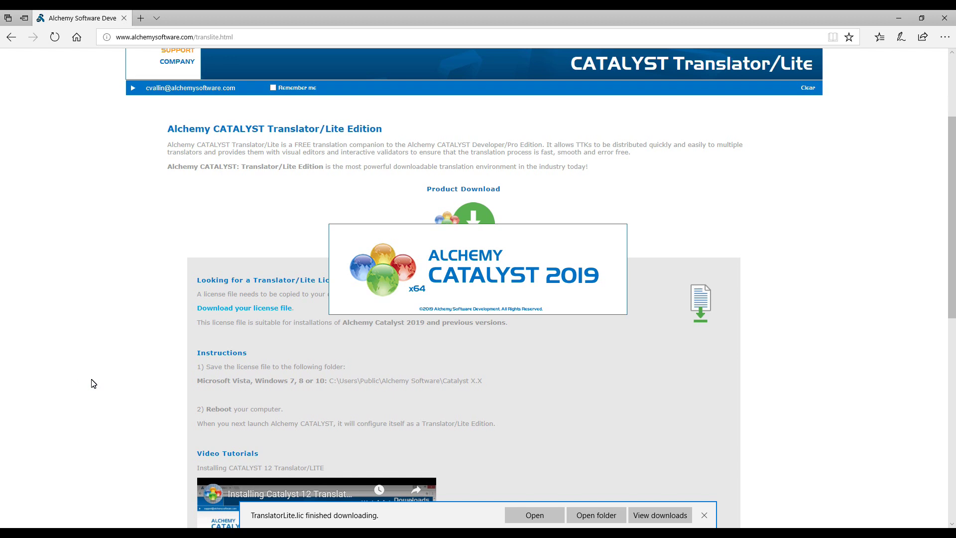